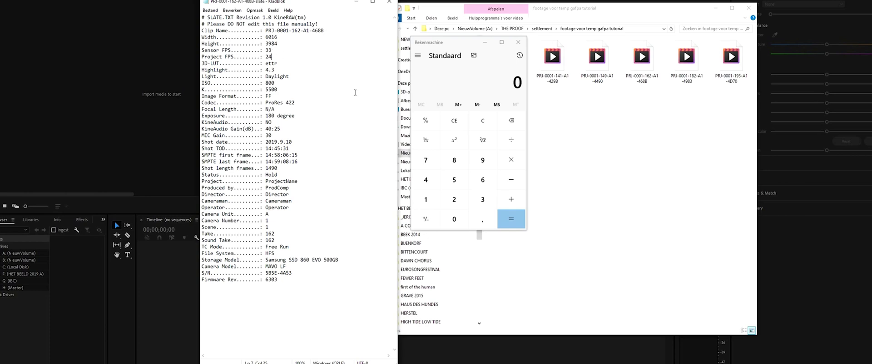
- Calculate 6016 ÷ 3984 in Calculator, giving about 1.51
left_click(473, 188)
left_click(455, 218)
left_click(425, 199)
left_click(489, 180)
left_click(511, 139)
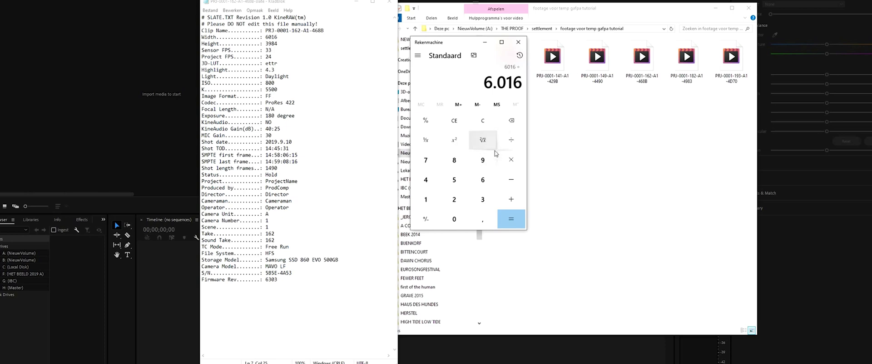
left_click(483, 199)
left_click(483, 161)
left_click(453, 167)
left_click(426, 179)
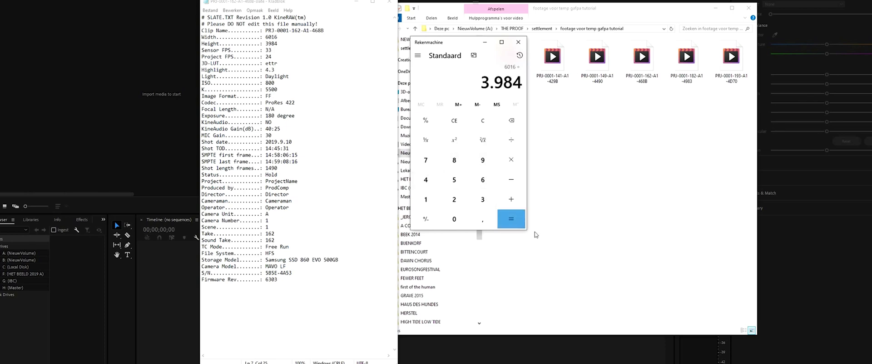
left_click(515, 220)
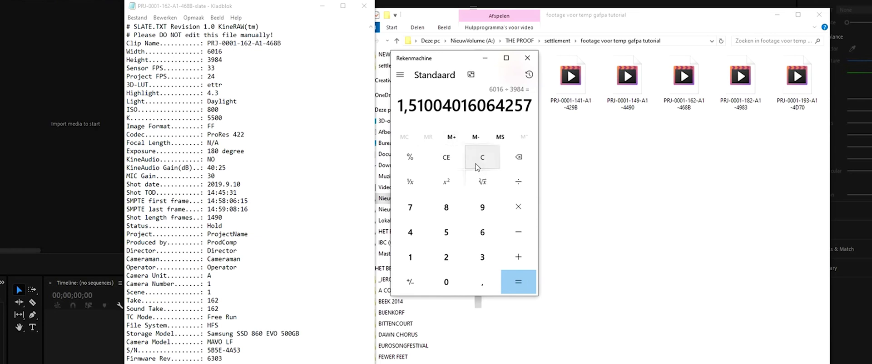
- Multiply the 1.51 ratio by 1.5 to get about 2.265
left_click(519, 209)
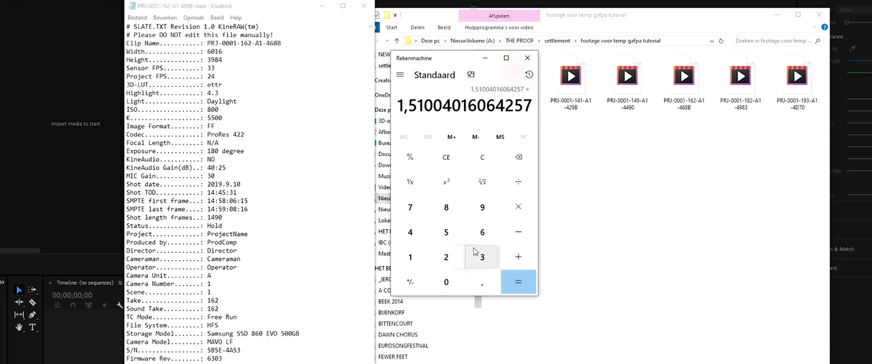
left_click(424, 256)
left_click(482, 282)
left_click(446, 232)
left_click(523, 282)
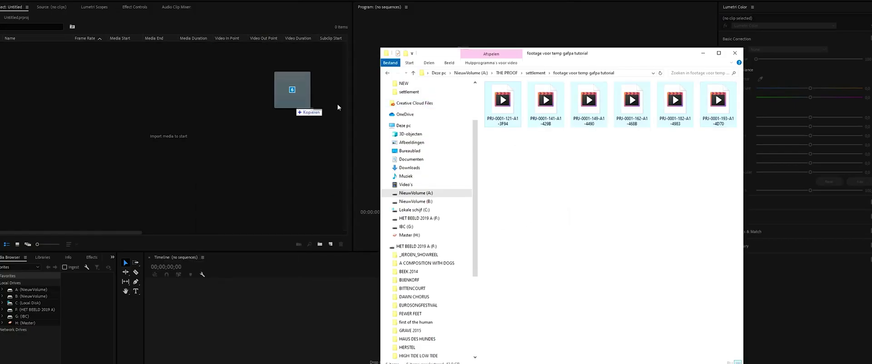
- Drag the six .mov clips into the Project panel, then select PRJ-0001-121-A1-3F94.mov
left_click_drag(299, 107, 135, 116)
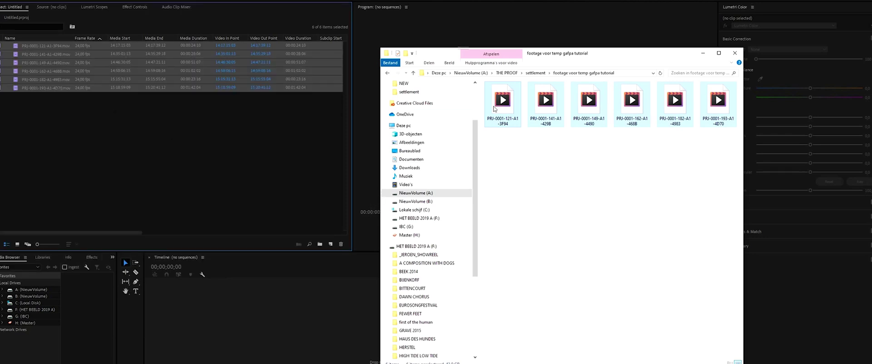
left_click(707, 57)
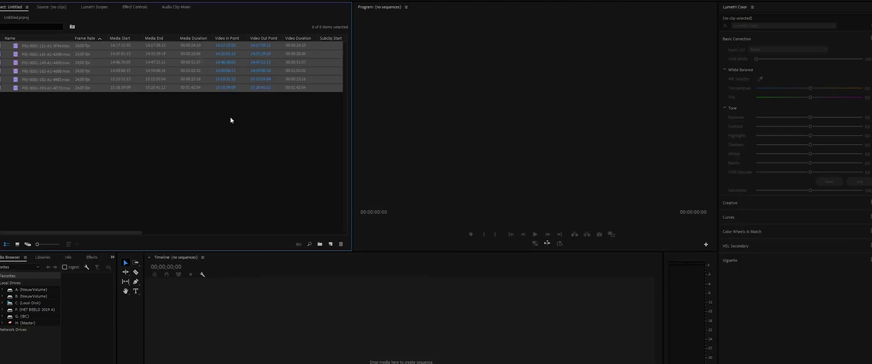
left_click(94, 132)
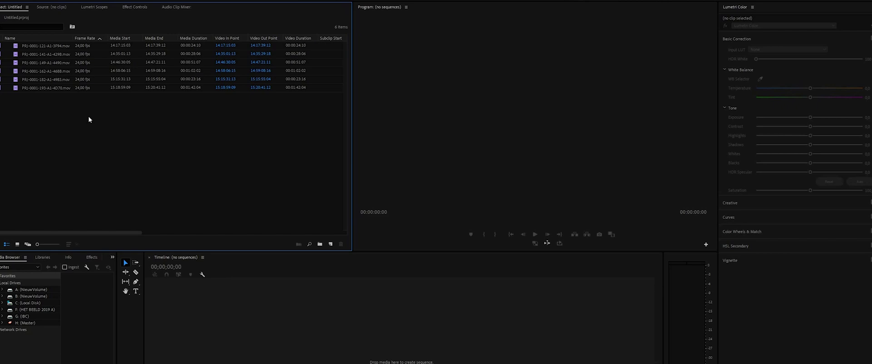
left_click(18, 46)
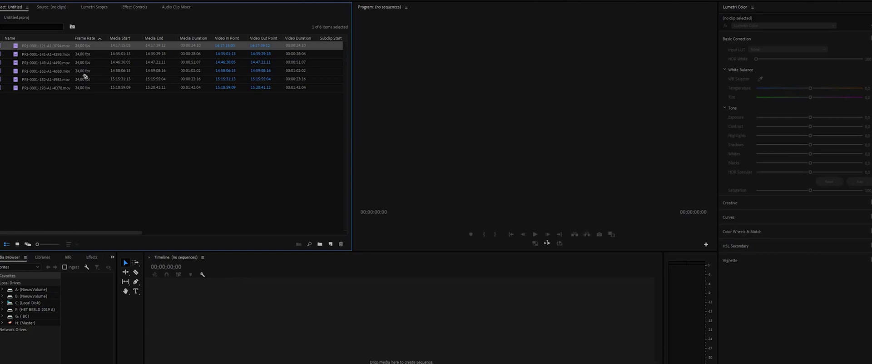
- Make a new sequence from clip PRJ-0001-121-A1-3F94 by dragging it to the New Item button
left_click_drag(297, 206, 332, 244)
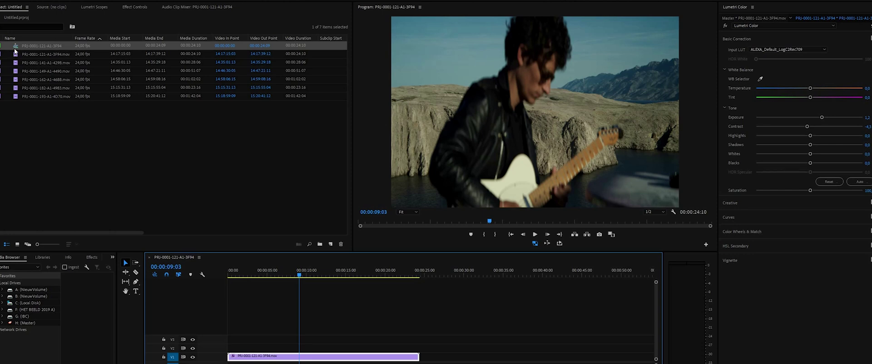
- Show the sequence's settings (6016 × 3984) with Calculator alongside
right_click(15, 47)
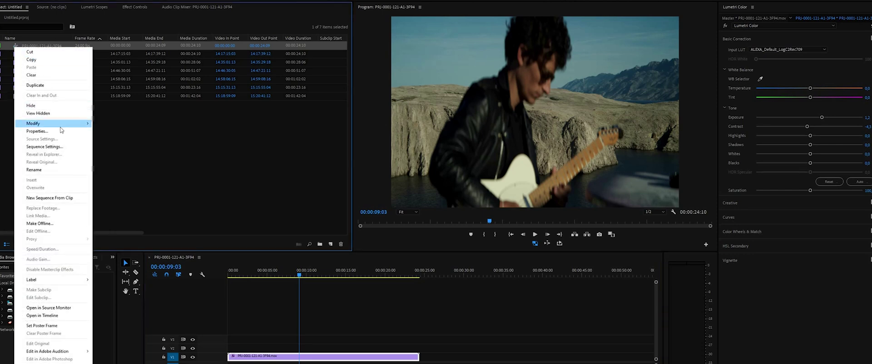
left_click(62, 147)
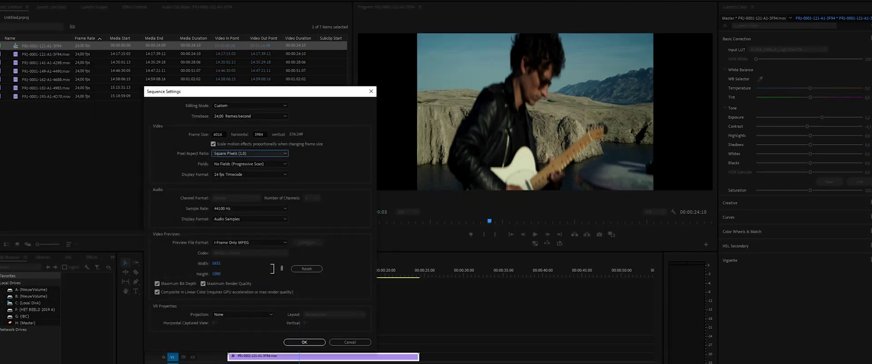
key("alt+Tab")
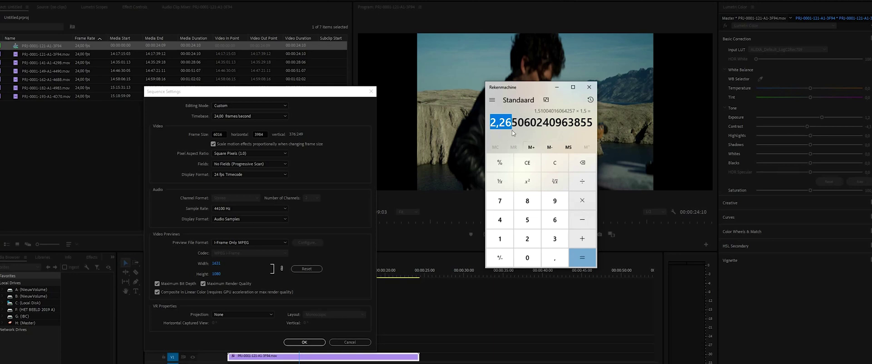
- Clear Calculator and compute 4096 ÷ 2.4, giving about 1706
left_click(555, 162)
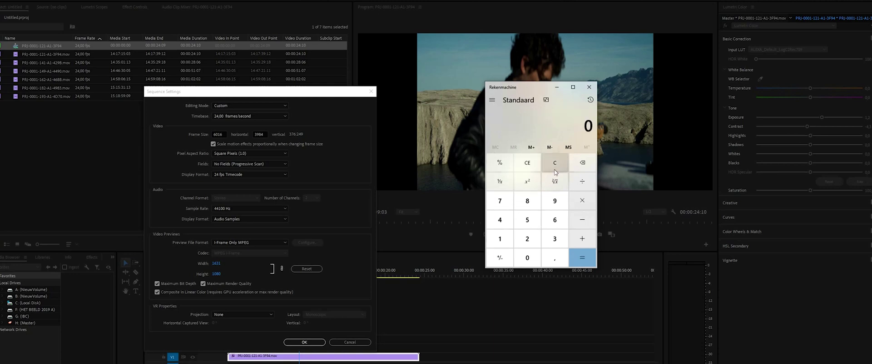
left_click(500, 220)
left_click(536, 262)
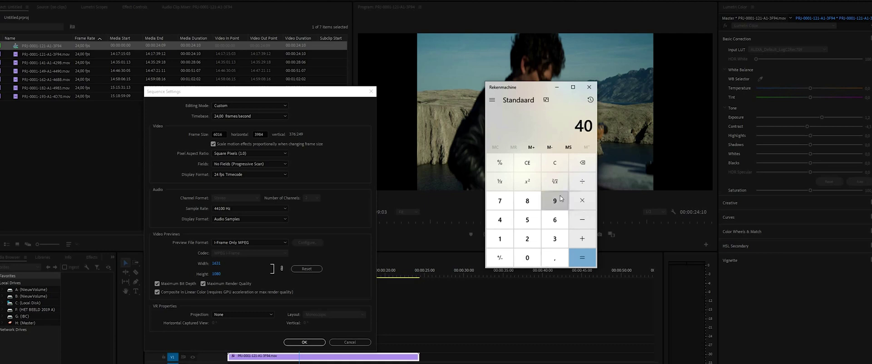
left_click(554, 200)
left_click(562, 219)
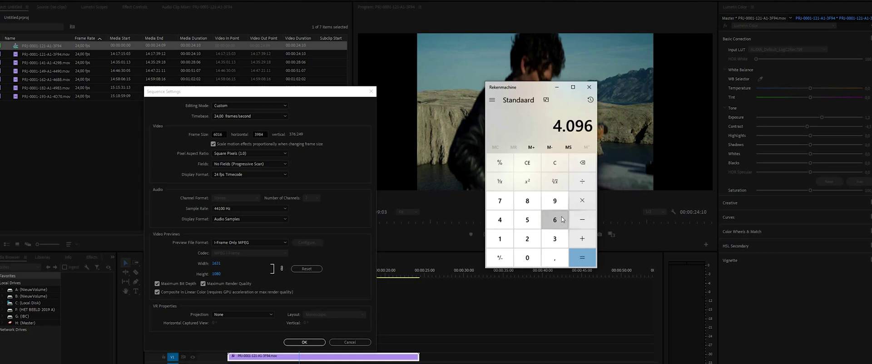
left_click(584, 182)
left_click(528, 238)
left_click(555, 257)
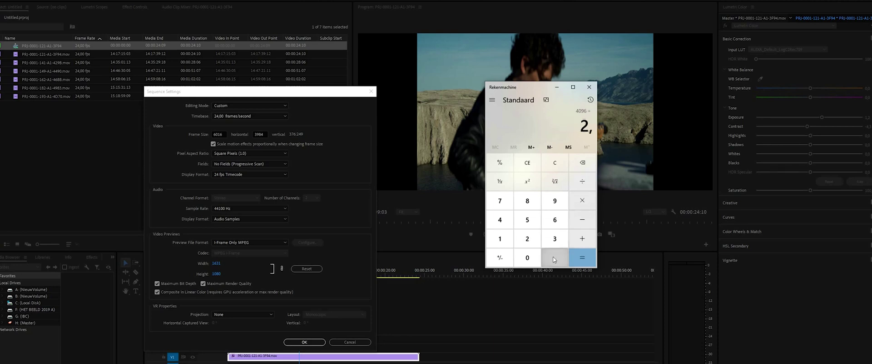
left_click(501, 218)
left_click(582, 257)
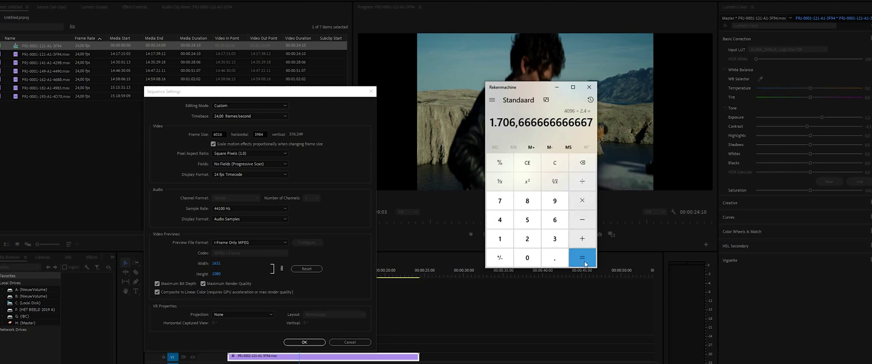
- Set the sequence frame size to 4096 × 1706 and confirm, discarding existing previews
left_click(255, 134)
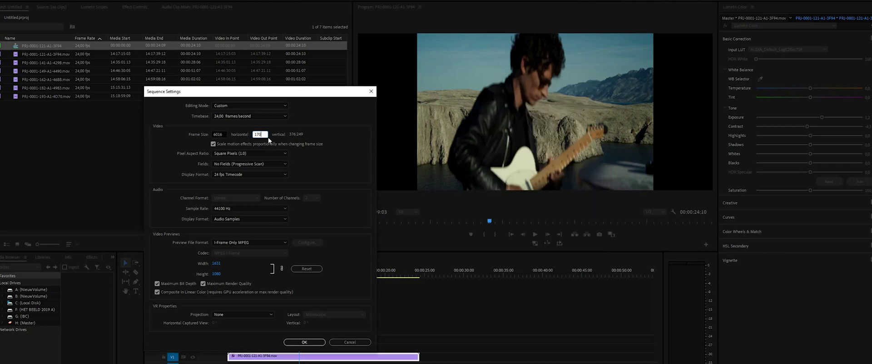
left_click(218, 134)
type("4096")
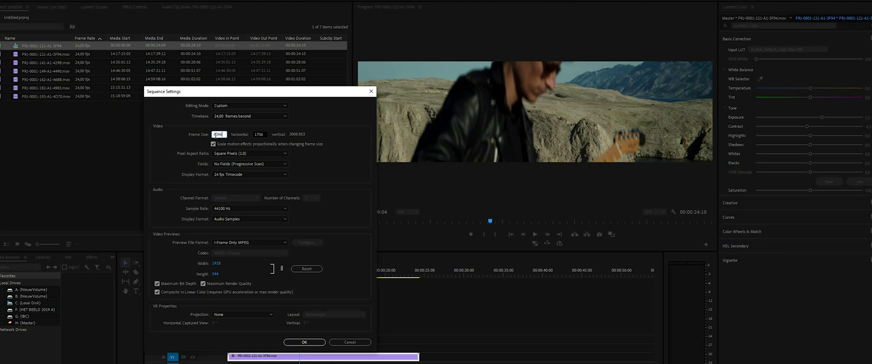
key("Return")
left_click(304, 342)
key("Return")
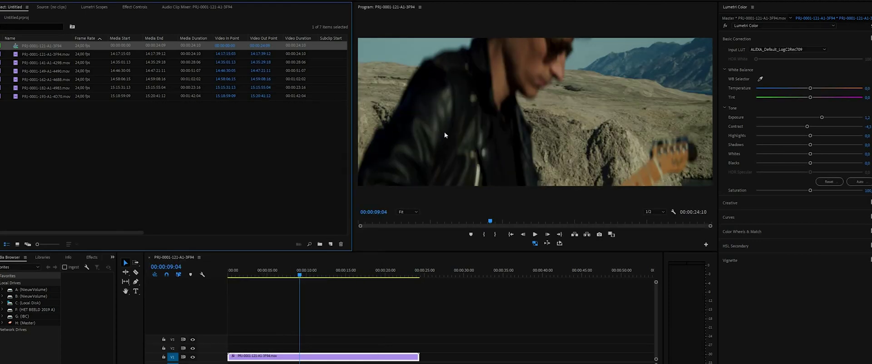
- Add all six clips to V1 keeping existing sequence settings, then select them on the timeline
left_click(40, 53)
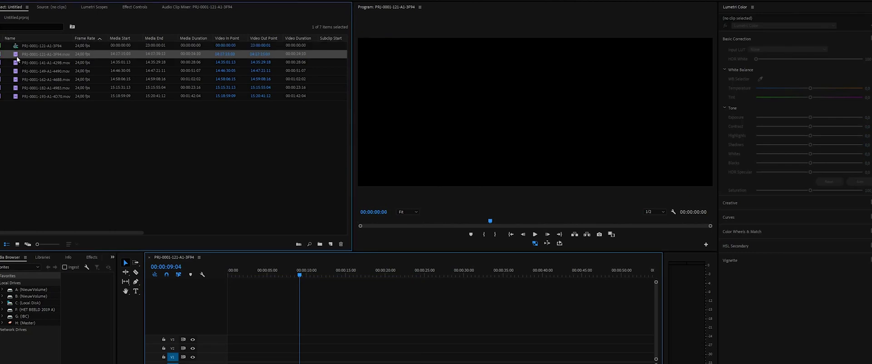
left_click(18, 96, "shift")
left_click_drag(17, 54, 228, 357)
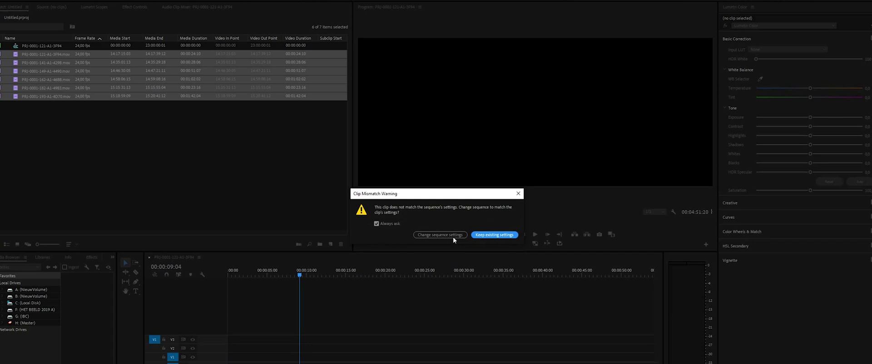
left_click(495, 235)
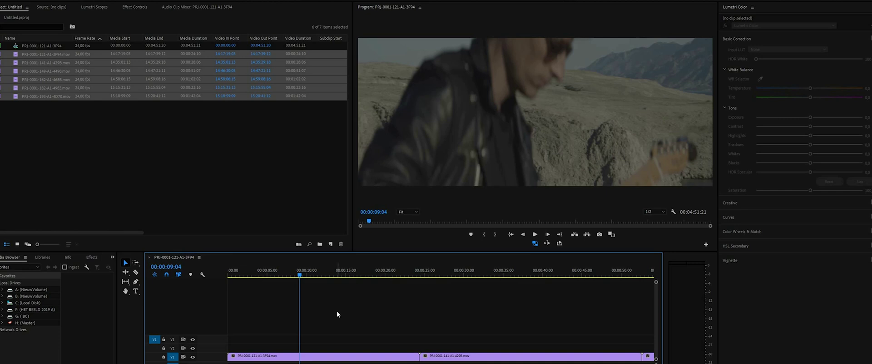
key("minus")
key("minus")
key("minus")
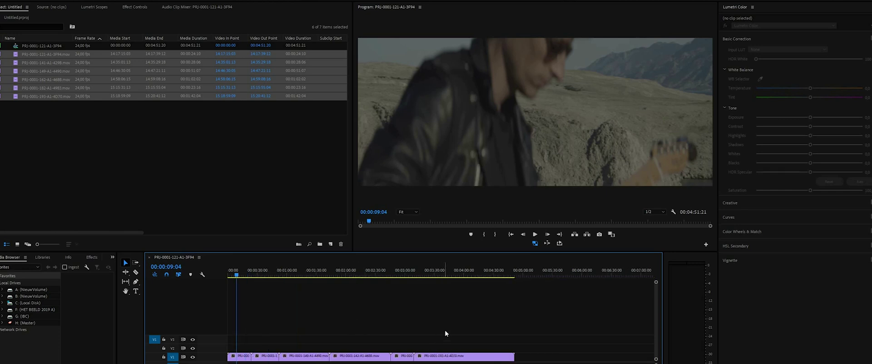
left_click_drag(455, 363, 229, 362)
right_click(338, 359)
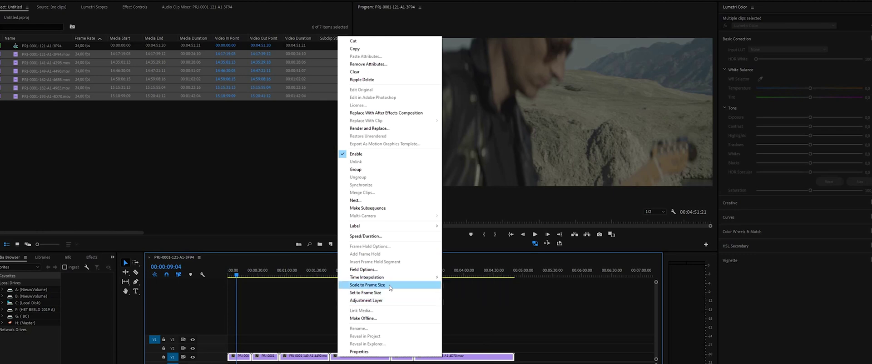
- Scale all timeline clips to frame size, then try widening the first clip's Scale Width and undo it
left_click(390, 285)
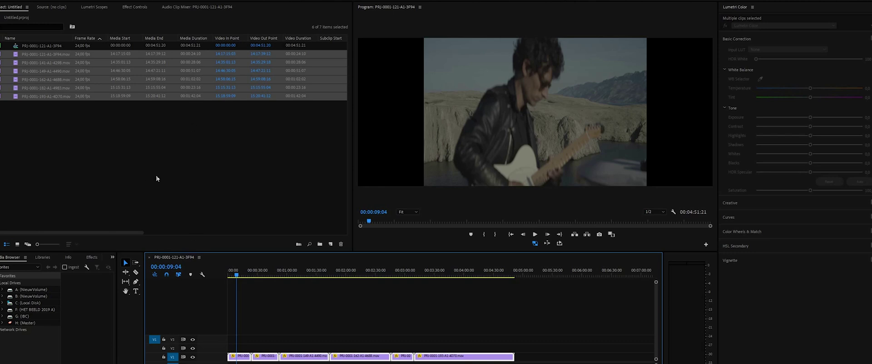
left_click(298, 328)
left_click(237, 355)
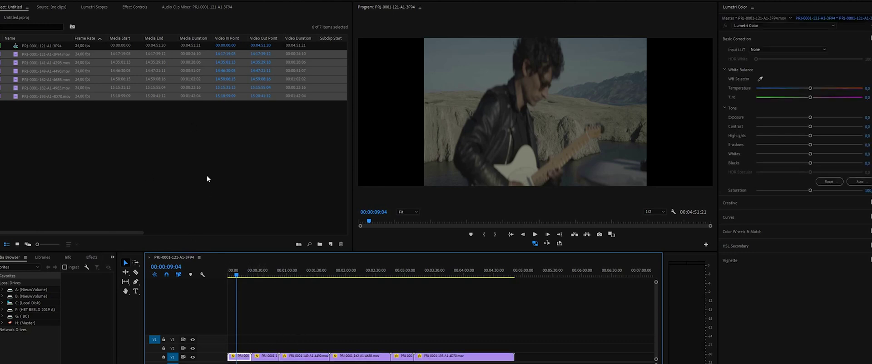
left_click(135, 7)
left_click_drag(93, 71, 92, 74)
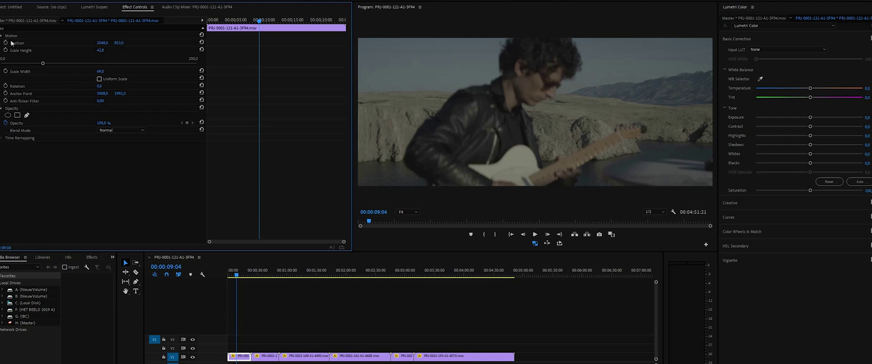
key("shift+1")
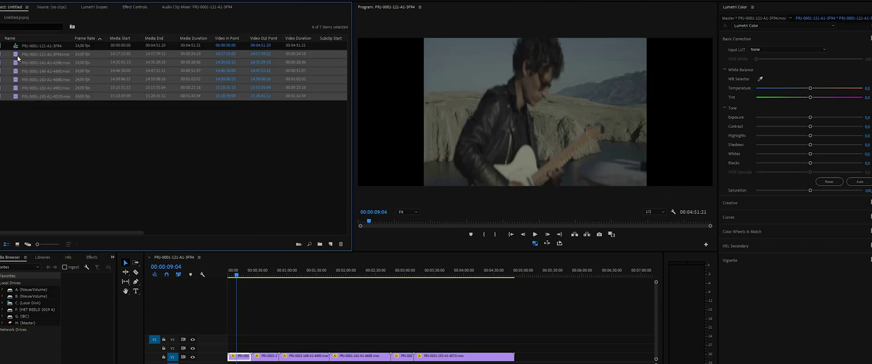
- Interpret the selected project clips with a DVCPRO HD (1.5) pixel aspect ratio
right_click(18, 58)
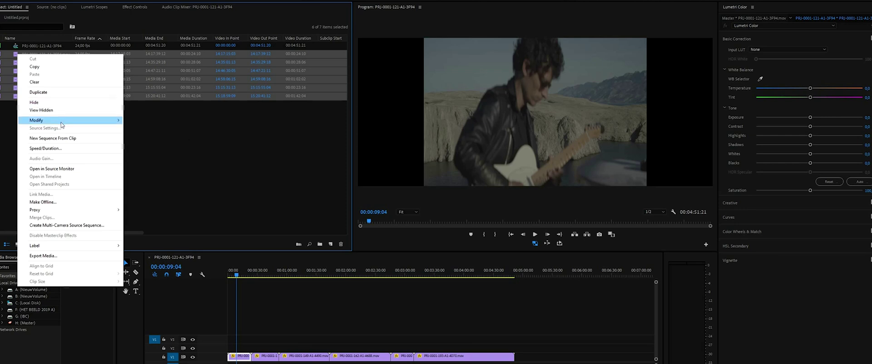
mouse_move(63, 126)
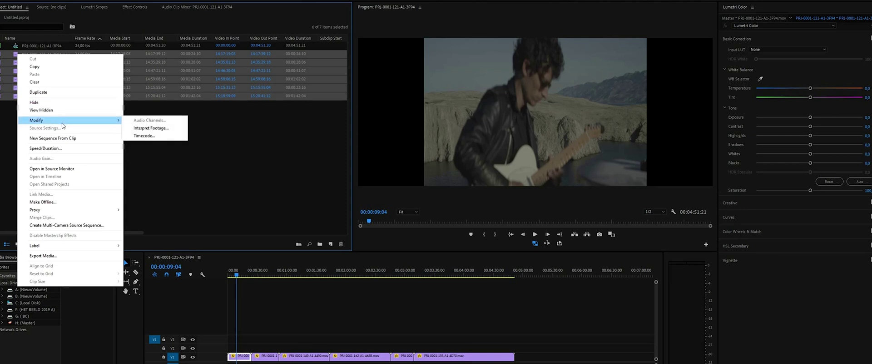
left_click(153, 127)
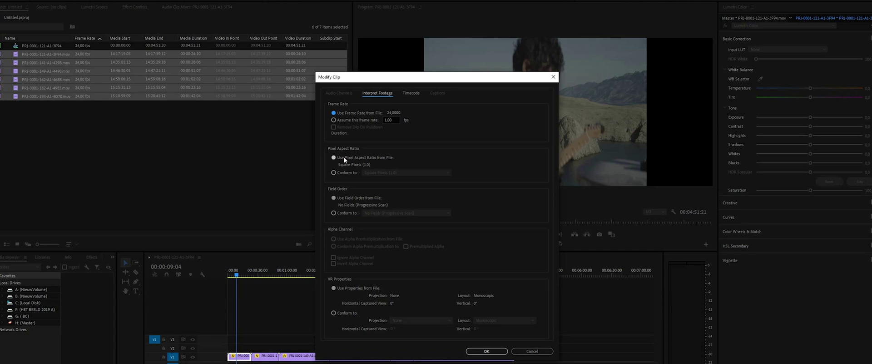
left_click(335, 172)
left_click(388, 173)
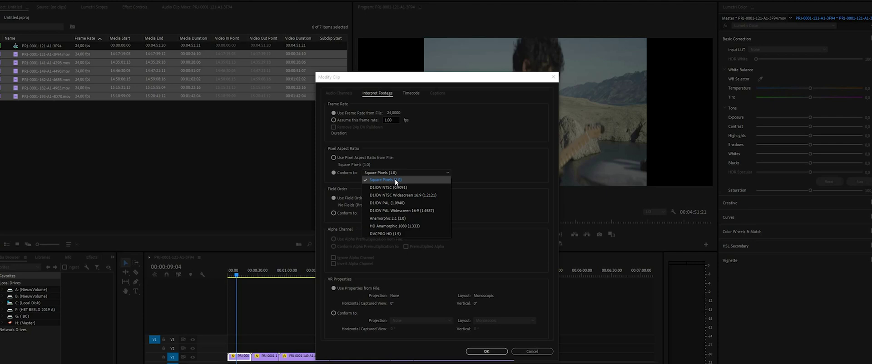
left_click(409, 233)
left_click(488, 350)
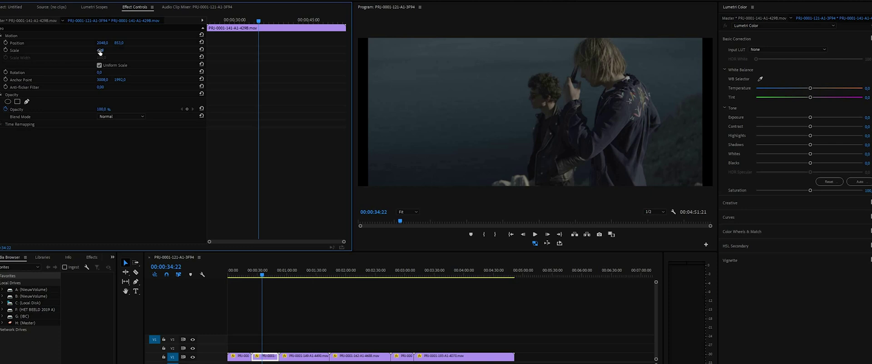
- Set clip PRJ-0001-141-A1-4298 to Scale 46 and Position 2048, 930
left_click_drag(102, 50, 105, 52)
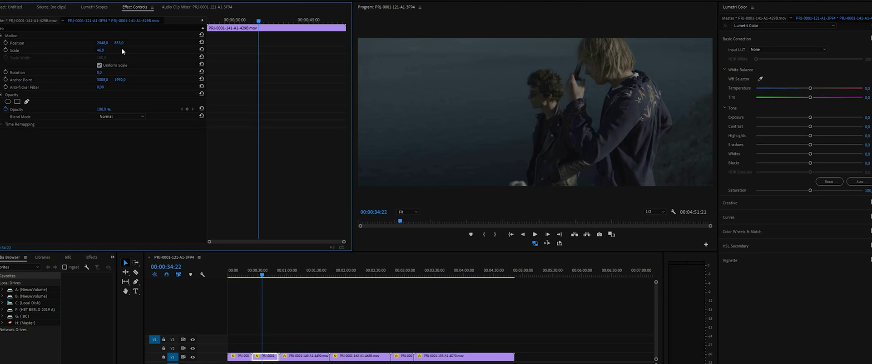
left_click_drag(103, 43, 174, 40)
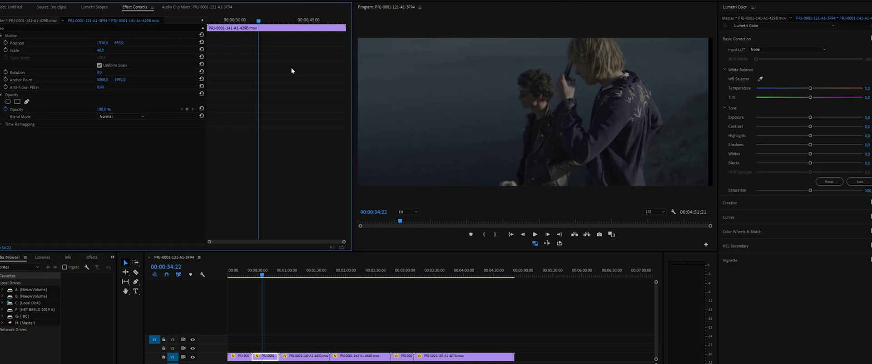
key("ctrl+z")
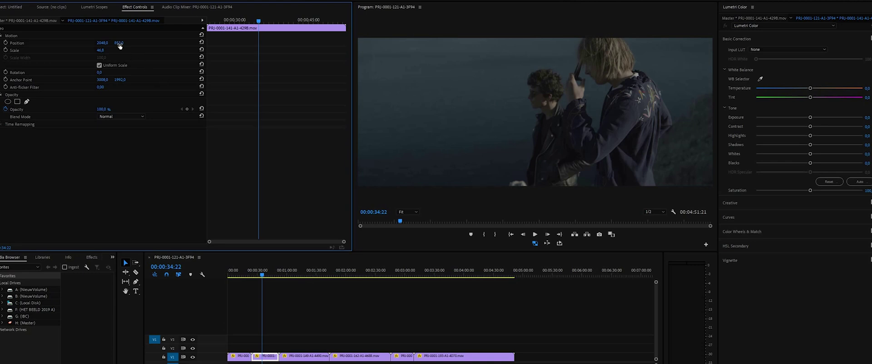
left_click_drag(119, 44, 149, 44)
- Apply the ALEXA_Default_LogC2Rec709 input LUT to the second clip in Lumetri Color
left_click(791, 49)
left_click(790, 81)
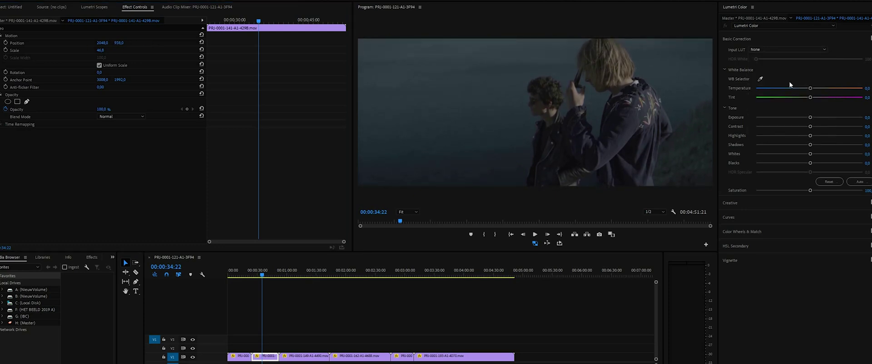
left_click(776, 47)
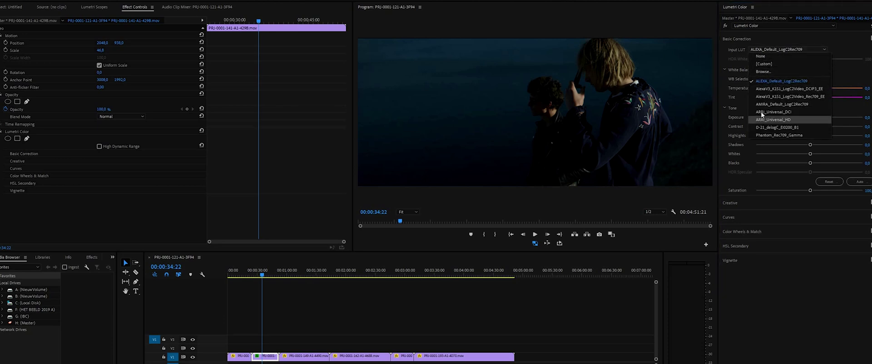
left_click(724, 58)
- Raise the second clip's Exposure to about 1.7 and nudge its Position Y slightly
left_click_drag(811, 118, 822, 119)
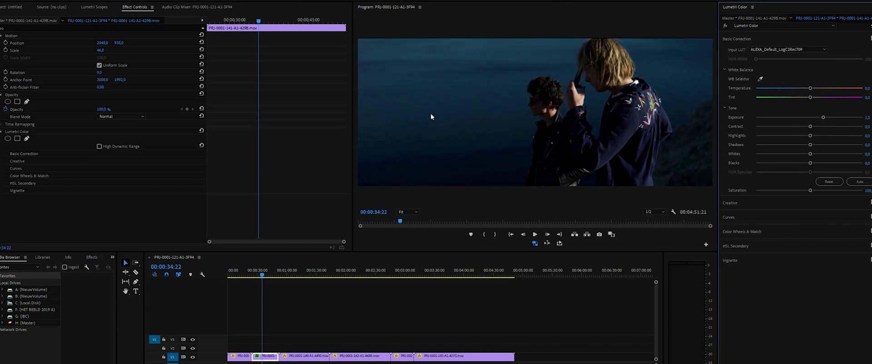
left_click_drag(119, 42, 112, 43)
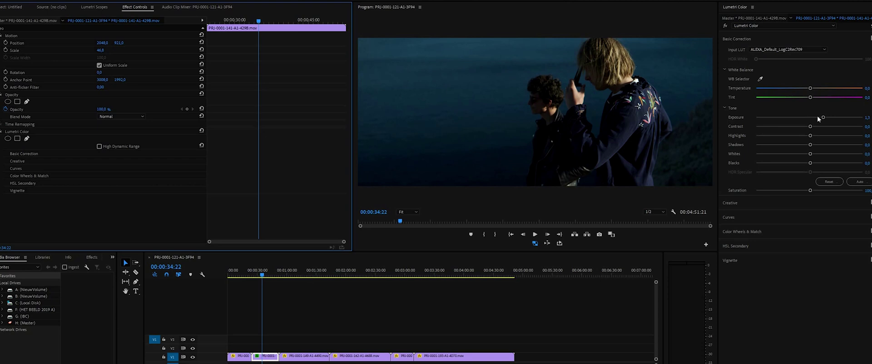
mouse_move(823, 117)
left_mouse_down()
mouse_move(854, 115)
mouse_move(826, 119)
left_mouse_up()
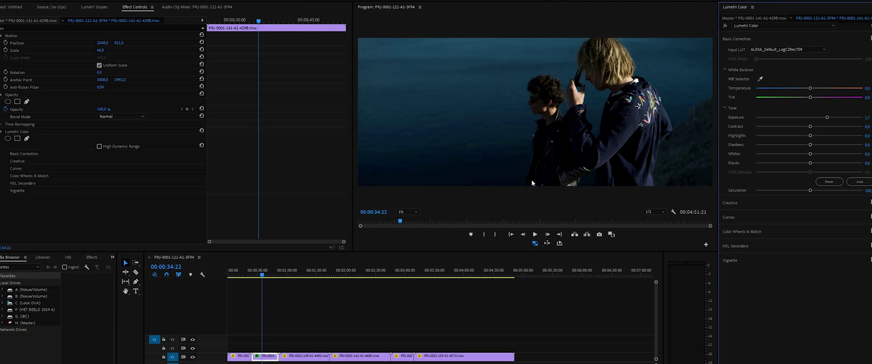
- Scale the third clip to 46, comparing against the second clip's motion values
left_click(303, 272)
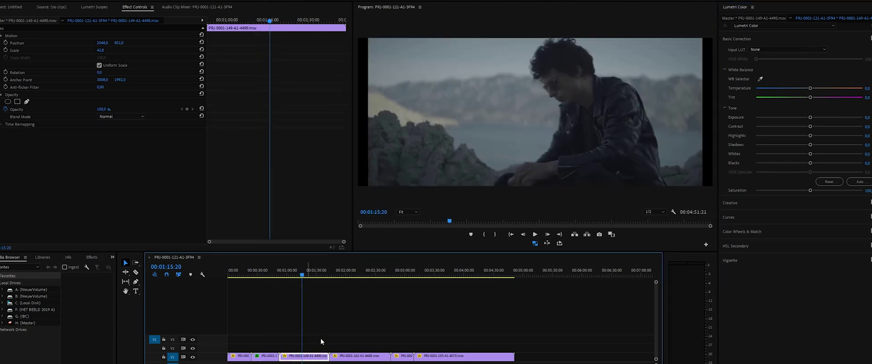
left_click_drag(99, 51, 100, 53)
left_click(260, 271)
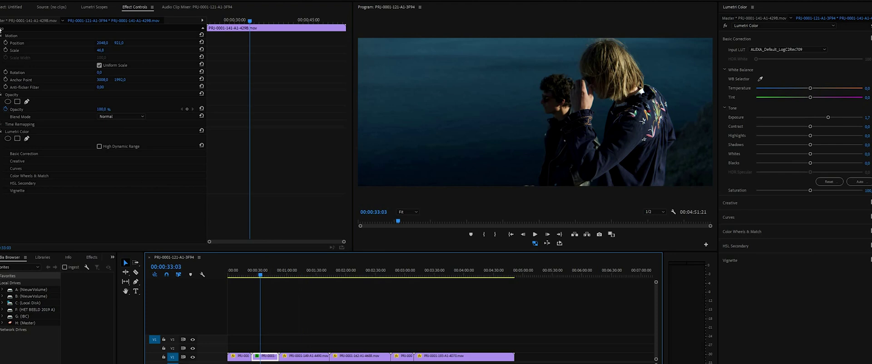
left_click(13, 37)
left_click(297, 274)
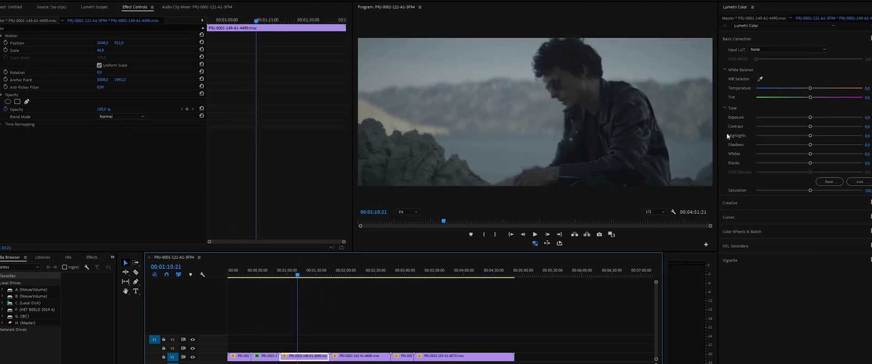
- Apply the ALEXA_Default_LogC2Rec709 input LUT to the third clip and raise Exposure to 0.8
left_click(764, 48)
left_click(795, 80)
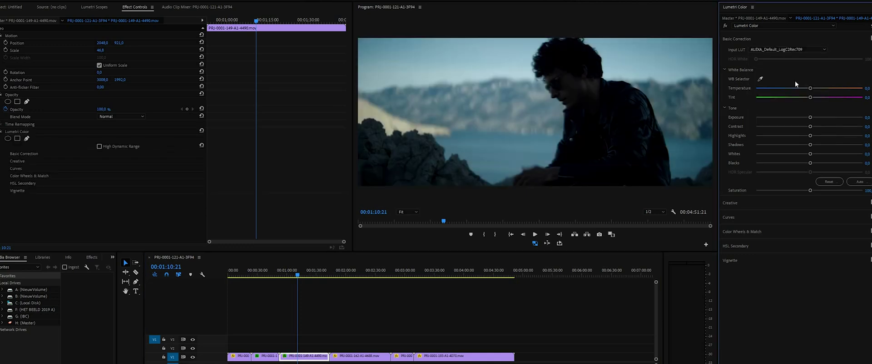
mouse_move(811, 119)
left_mouse_down()
mouse_move(820, 119)
mouse_move(806, 127)
left_mouse_up()
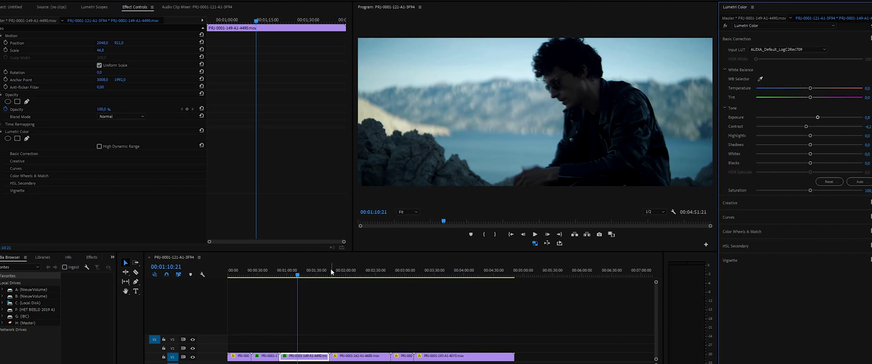
- Give clip PRJ-0001-162-A1-468B the ALEXA_Default_LogC2Rec709 input LUT and Exposure -0.3
left_click(357, 269)
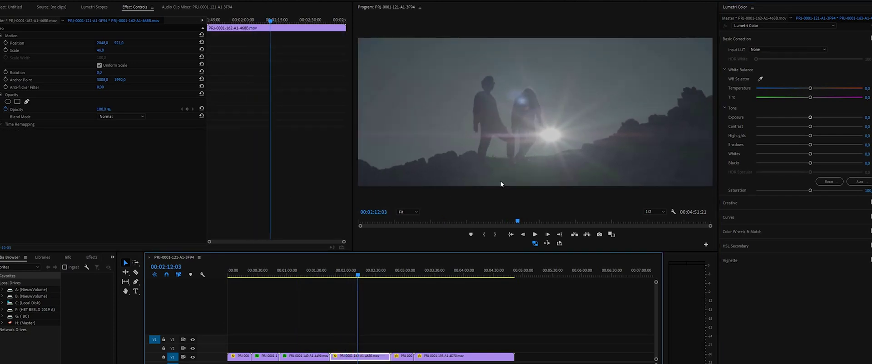
left_click(770, 49)
left_click(786, 81)
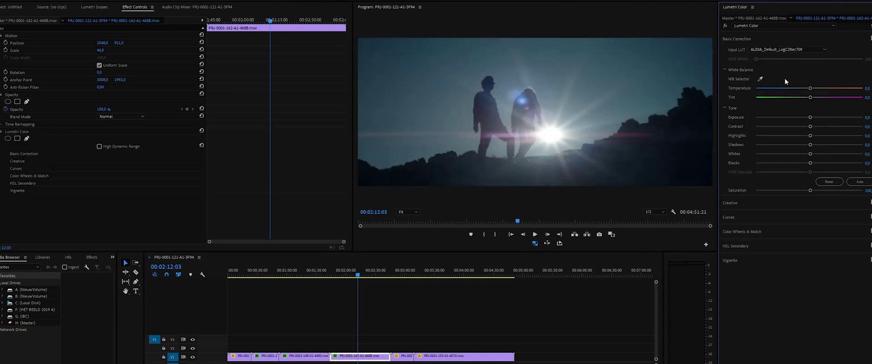
left_click_drag(811, 118, 807, 118)
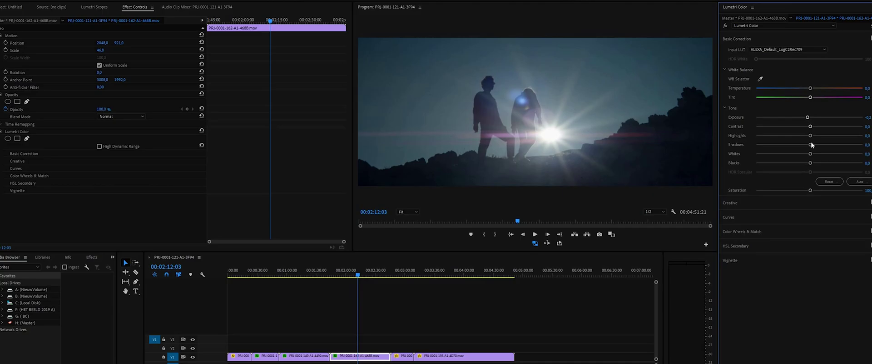